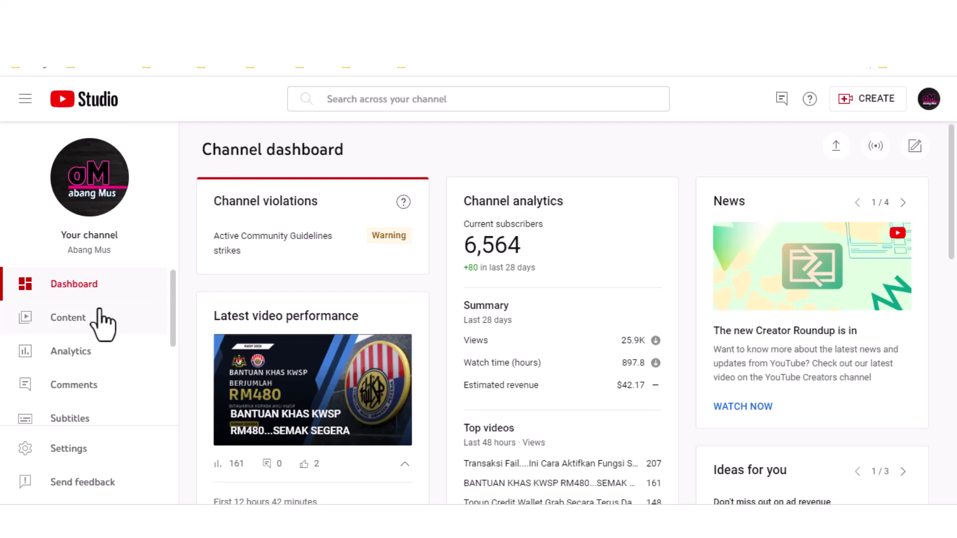
Open channel customization and set the Proton Saga "Pasang Sendiri Android Player" video as the channel trailer for people who haven't subscribed.
scroll(110, 315, down, 3)
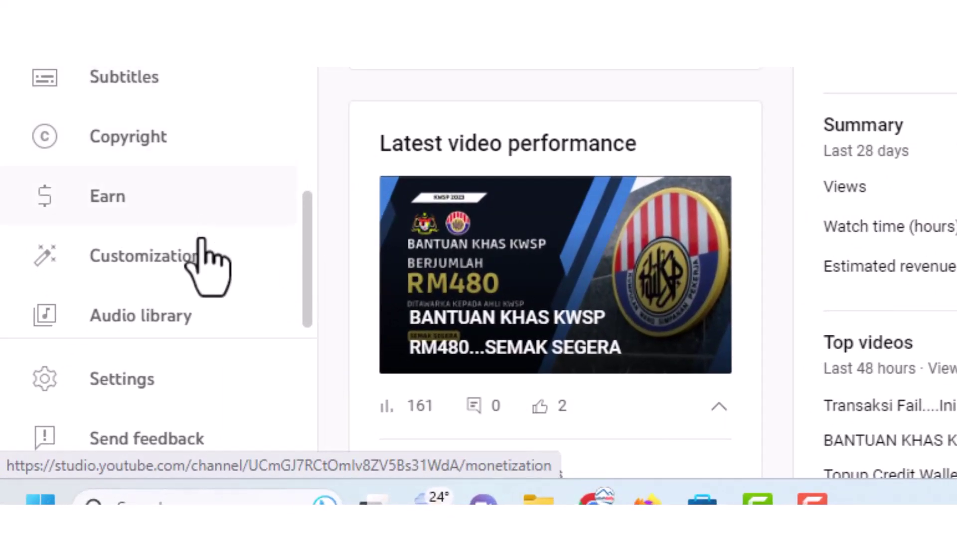
click(171, 259)
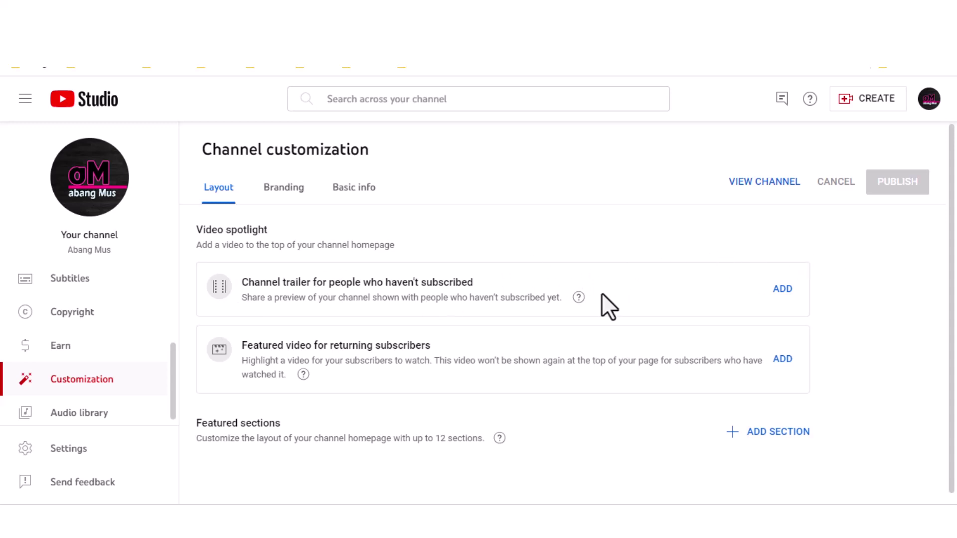
click(783, 290)
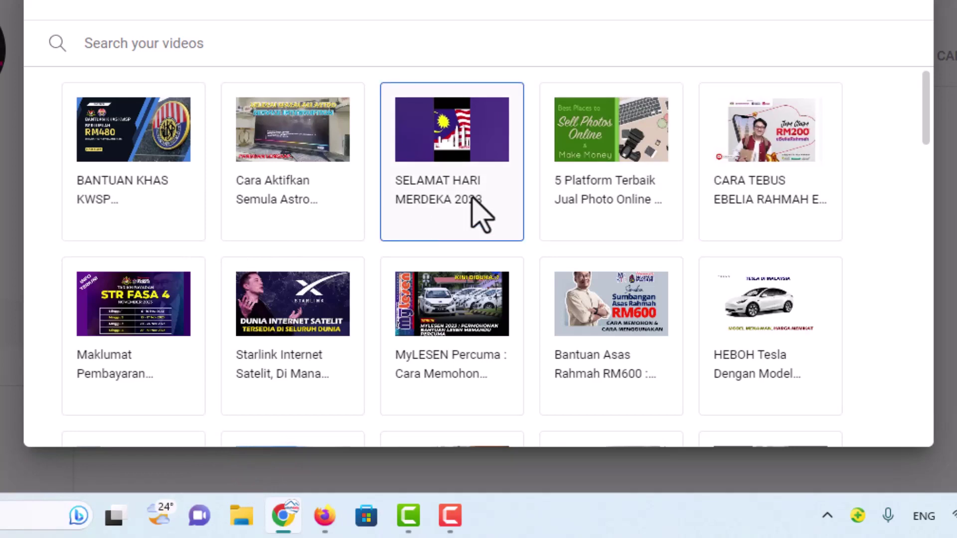
scroll(474, 194, down, 2)
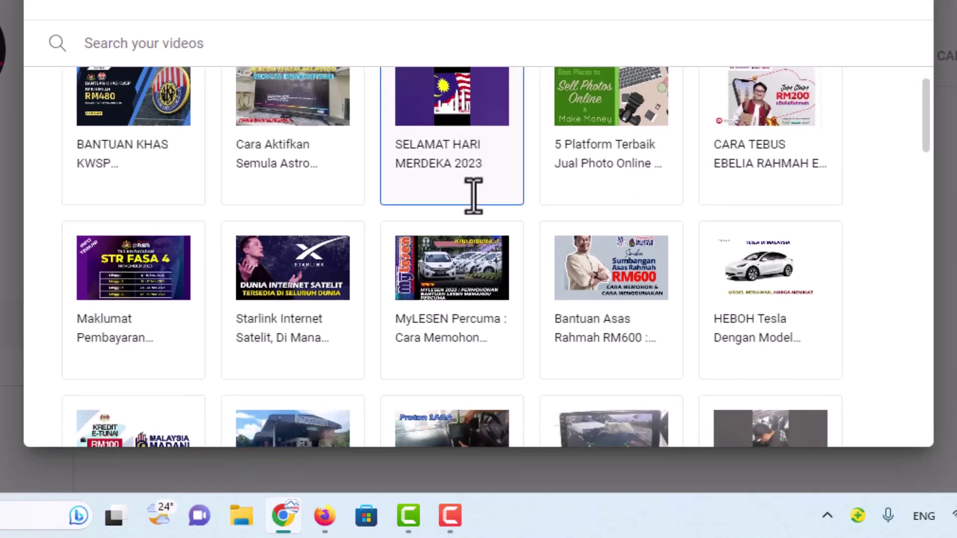
scroll(474, 201, down, 2)
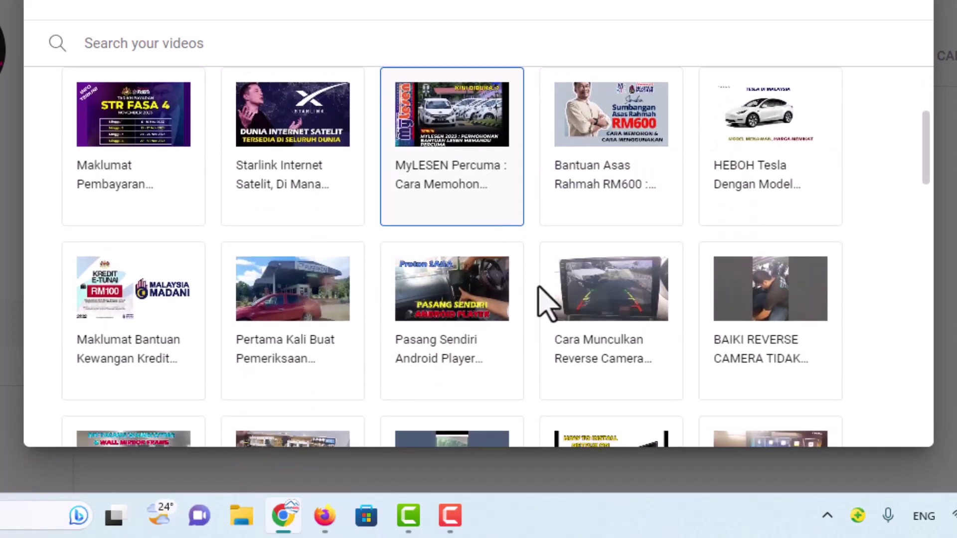
click(449, 287)
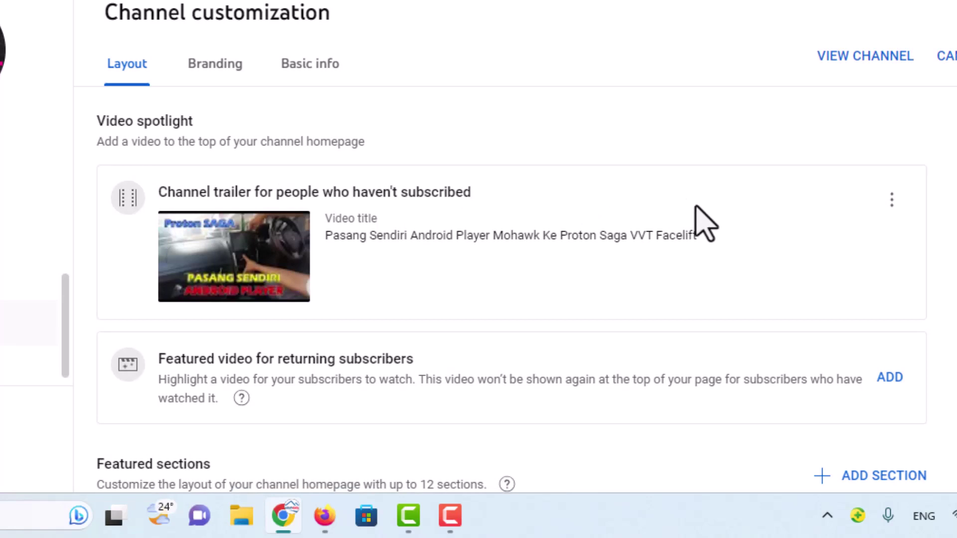
Set "MUDAH TUKAR WARNA KABINET DENGAN STICKER" as the featured video for returning subscribers.
scroll(706, 222, down, 2)
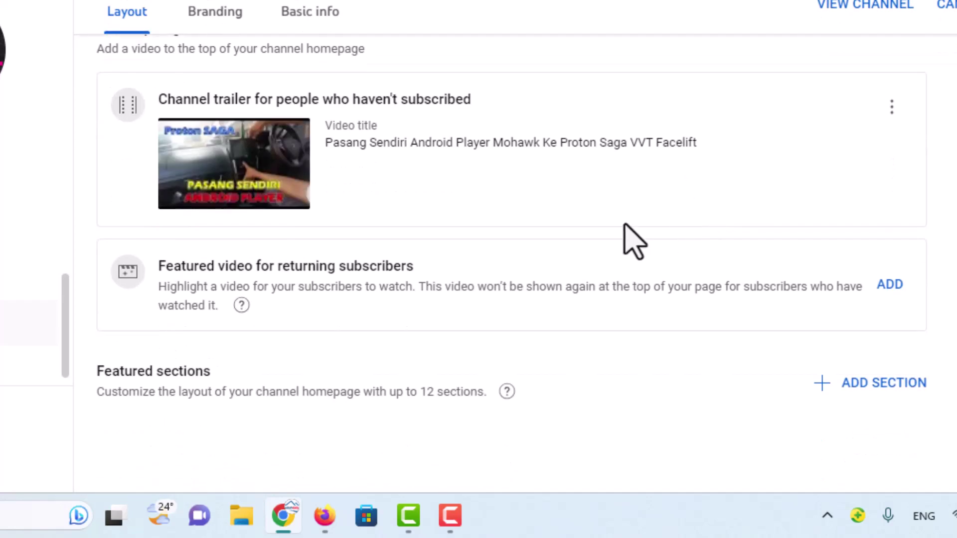
mouse_move(708, 202)
click(890, 292)
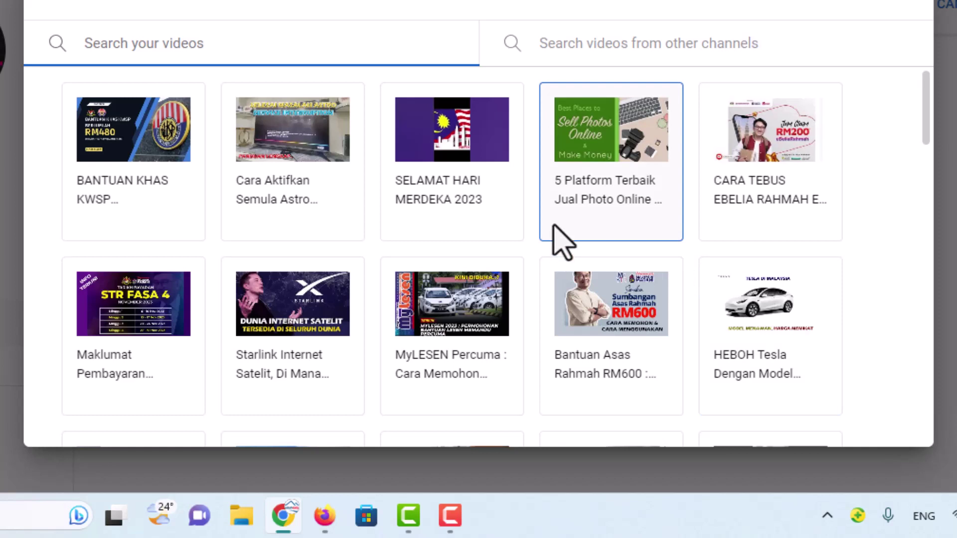
scroll(549, 242, down, 8)
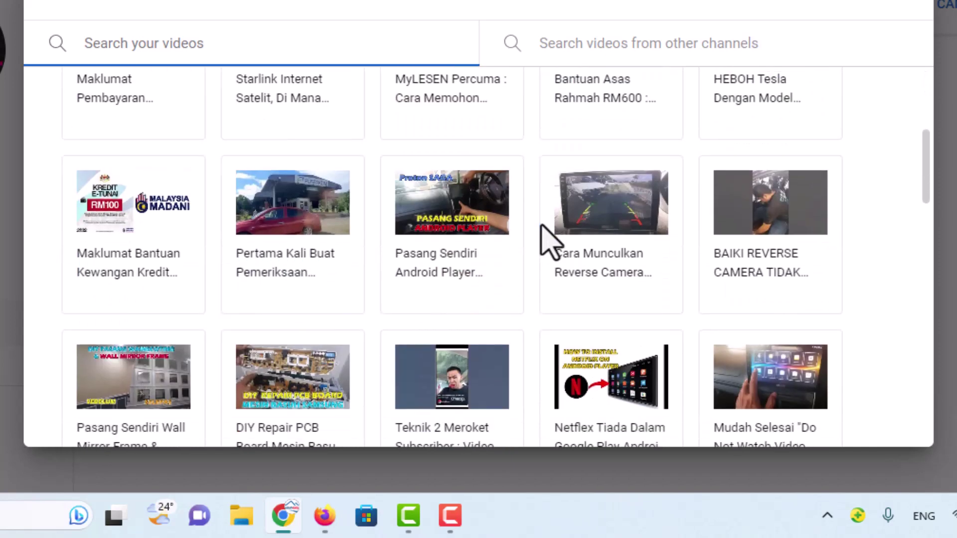
scroll(549, 241, down, 6)
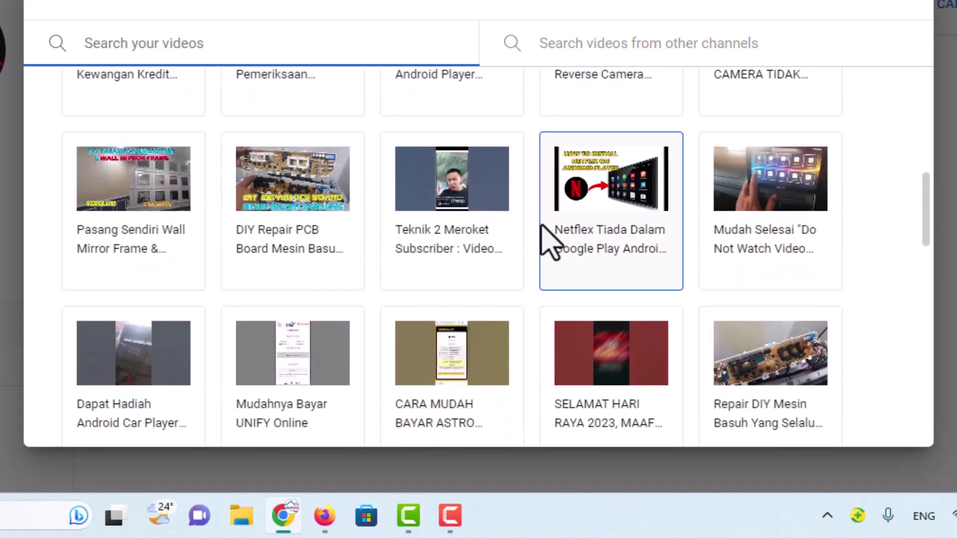
scroll(549, 240, down, 8)
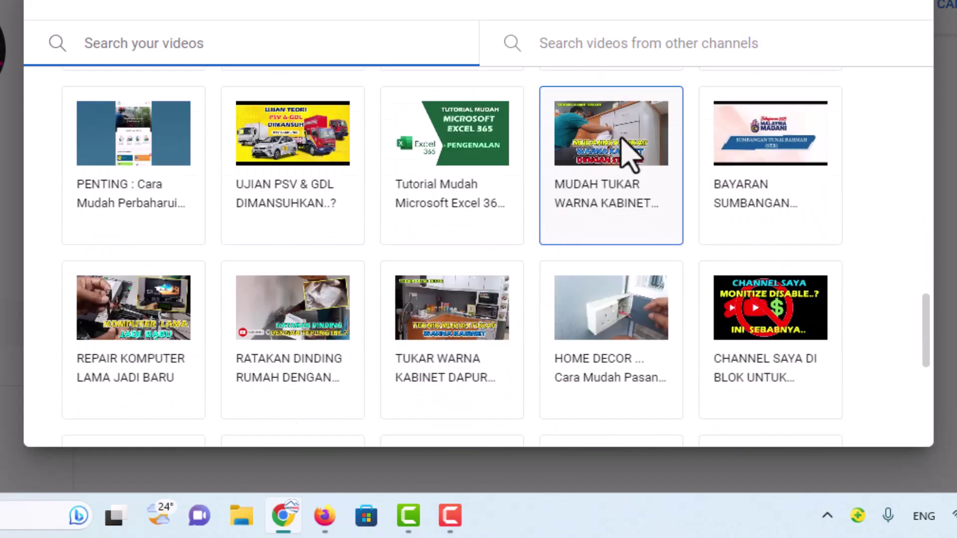
click(622, 140)
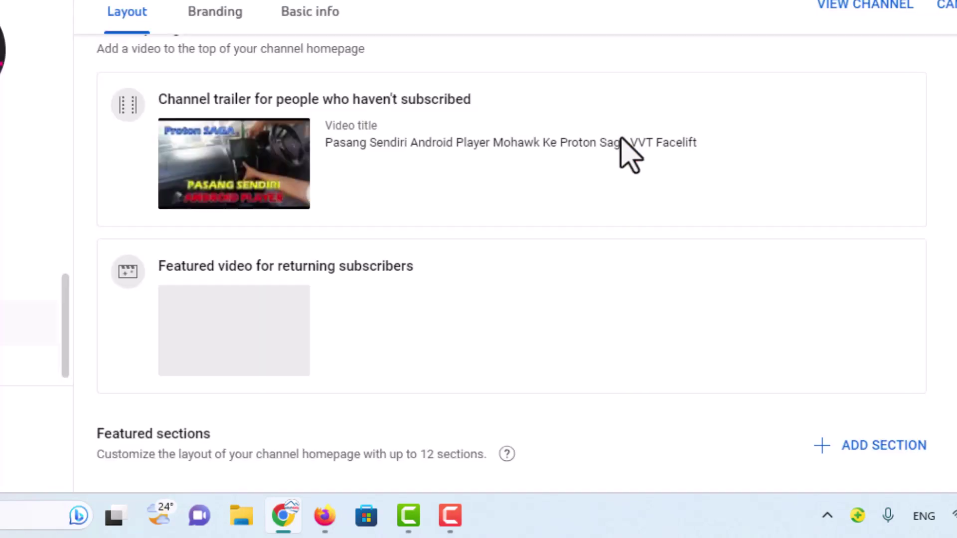
Add a Videos section and a Short videos section to the channel homepage's featured sections.
scroll(790, 253, down, 2)
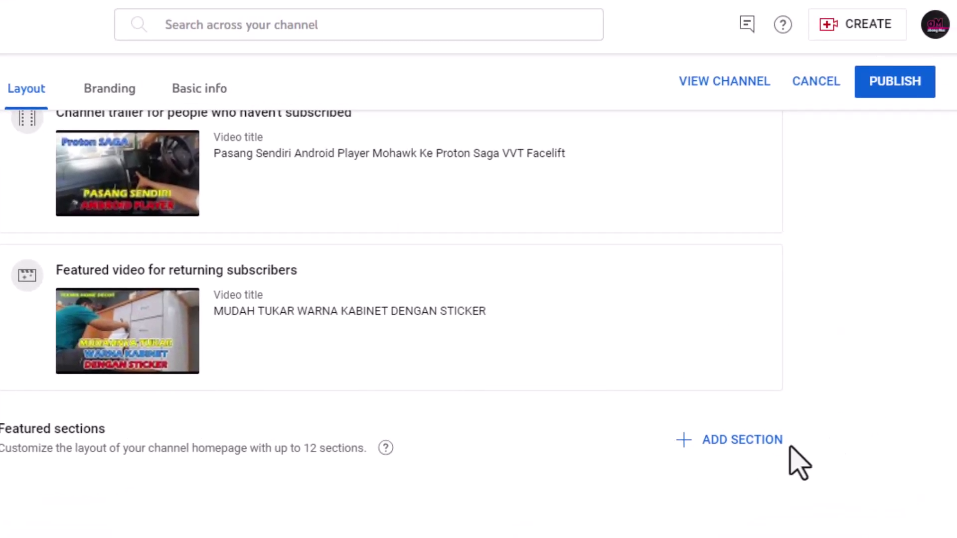
click(743, 440)
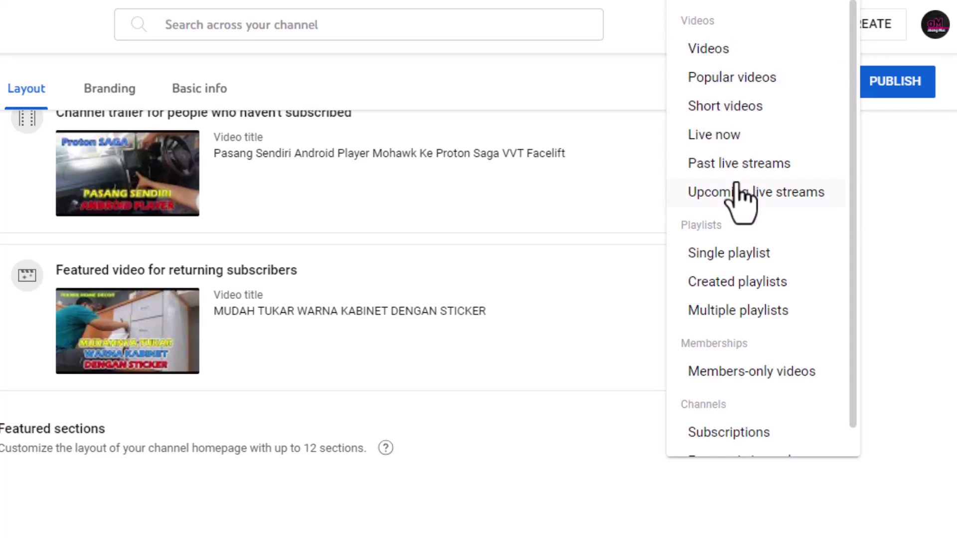
click(717, 50)
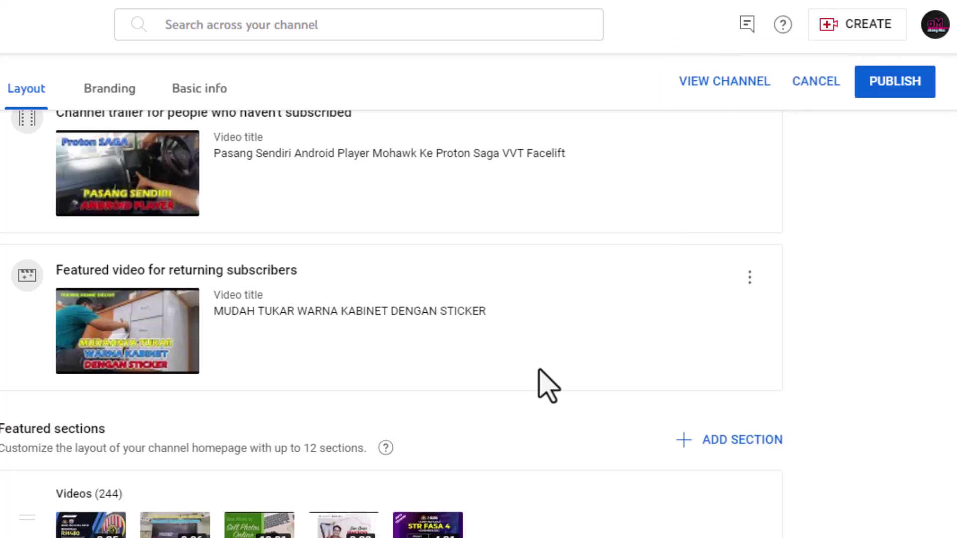
scroll(548, 382, down, 2)
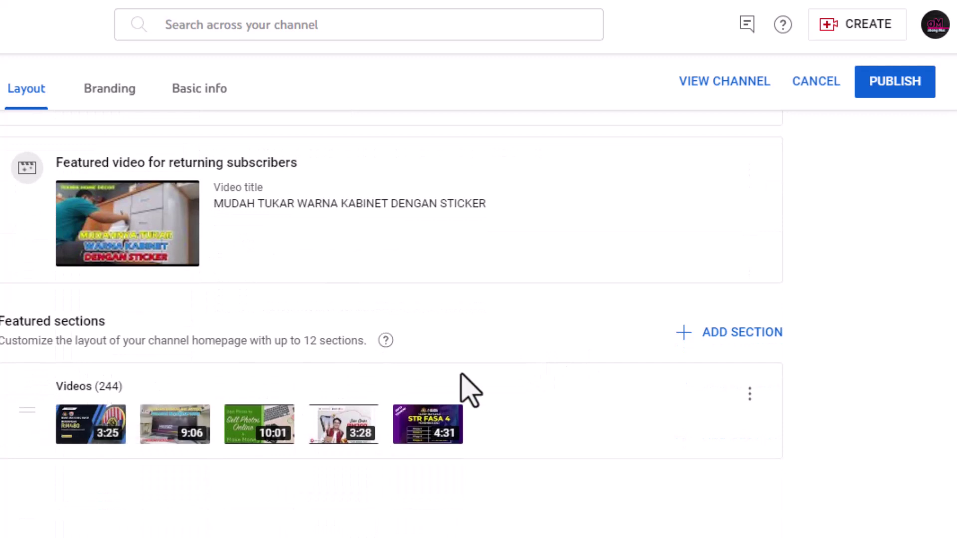
click(740, 331)
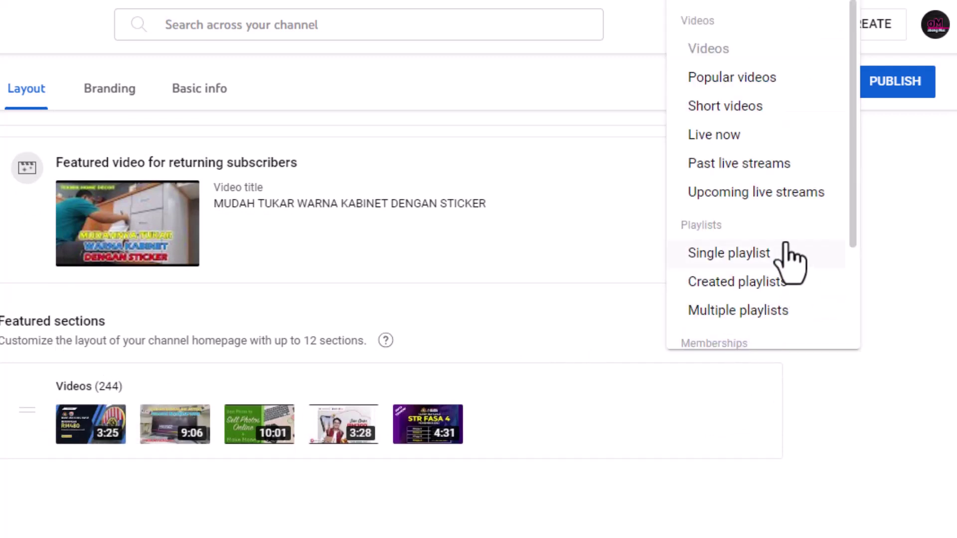
click(746, 112)
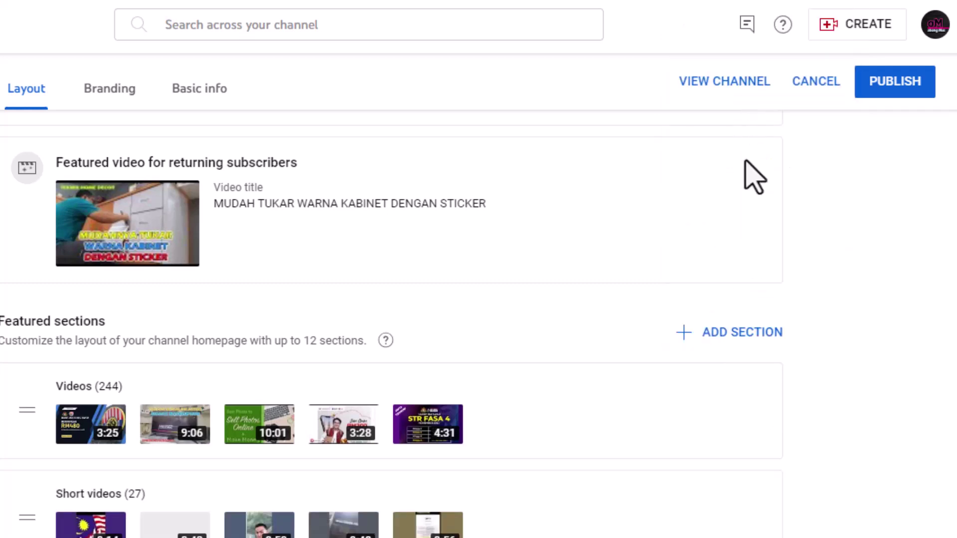
Add a Popular videos section to the featured sections below Short videos.
scroll(192, 431, down, 2)
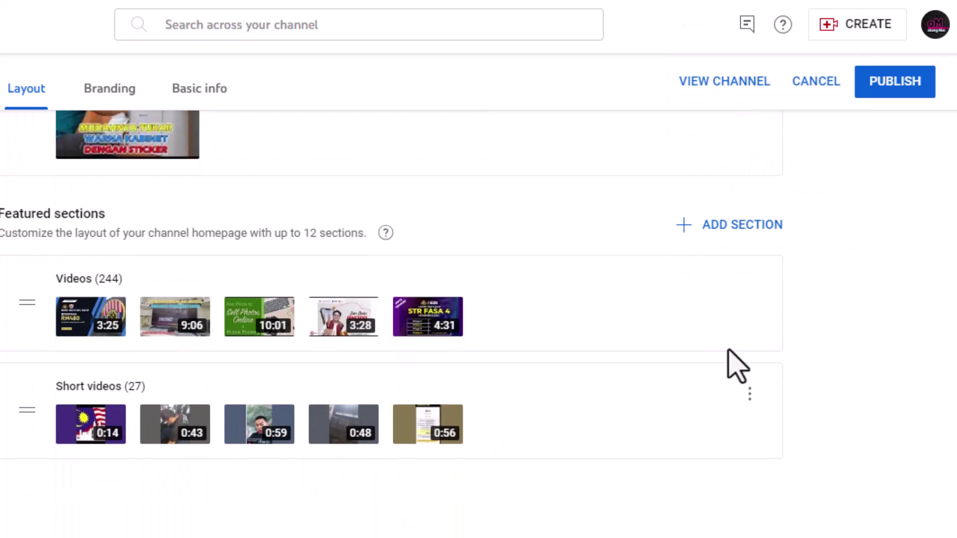
click(746, 230)
scroll(730, 349, down, 3)
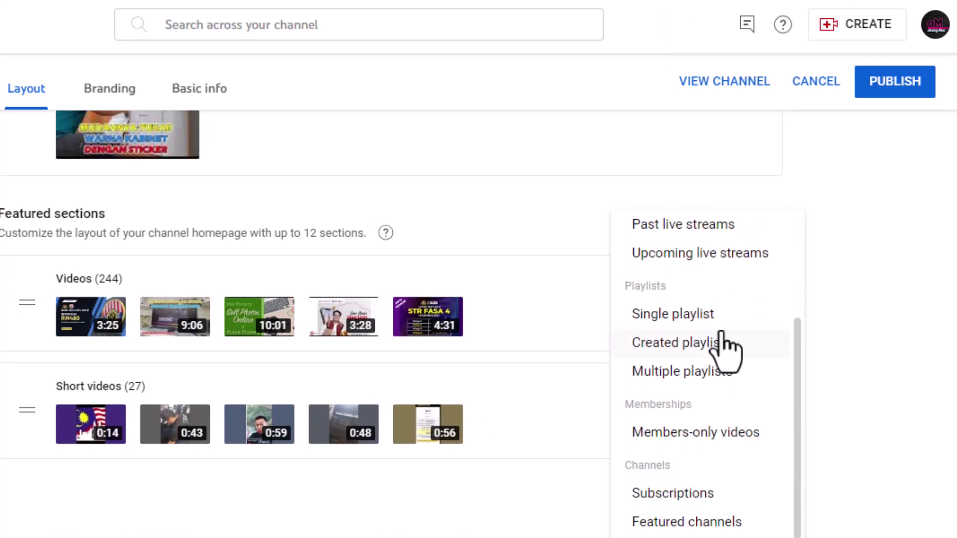
scroll(728, 346, up, 3)
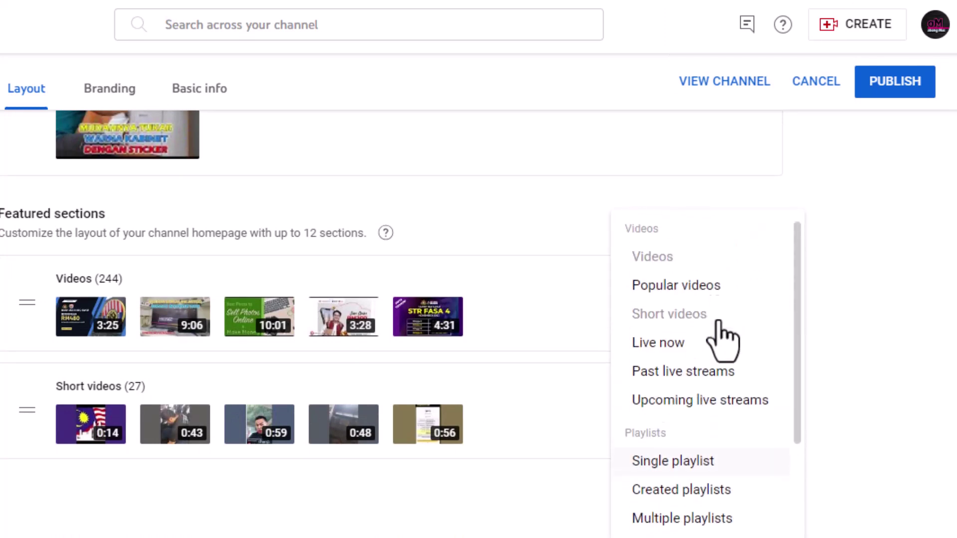
click(687, 294)
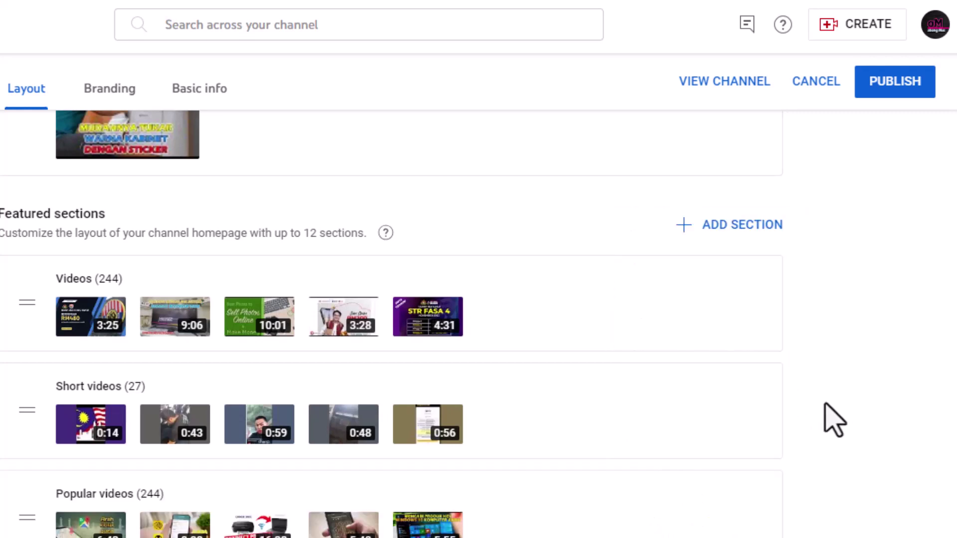
scroll(825, 418, down, 3)
scroll(833, 421, up, 2)
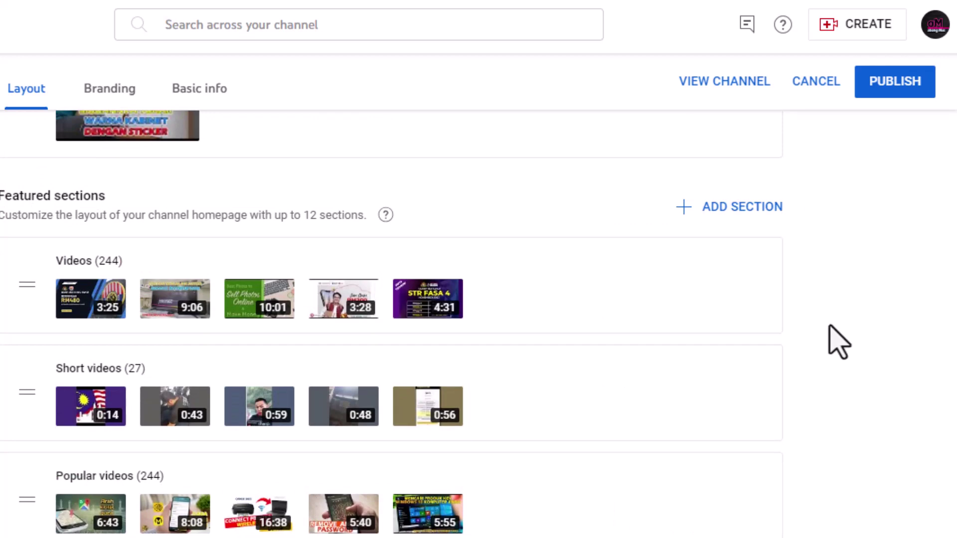
Review the channel's branding settings, covering the profile picture and banner image requirements and the video watermark display time.
scroll(835, 343, up, 7)
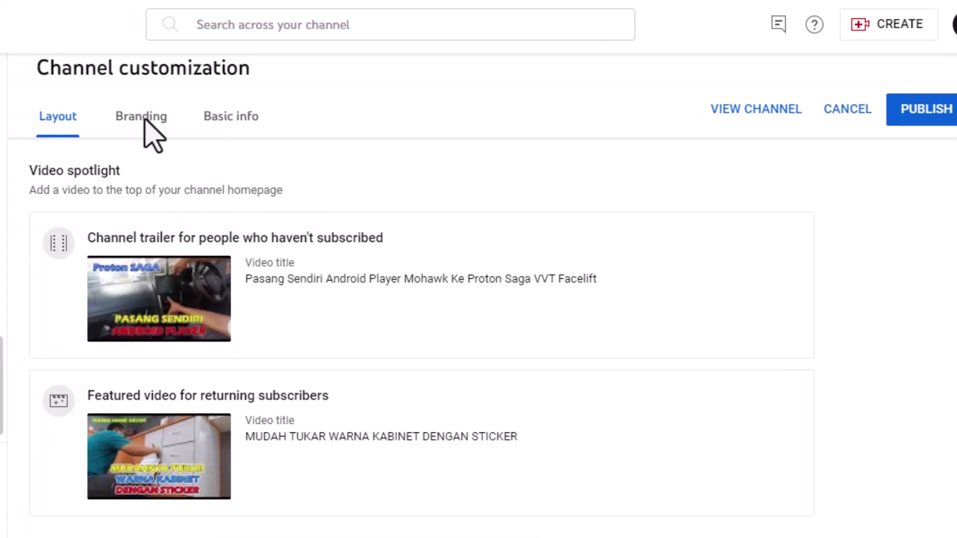
click(109, 115)
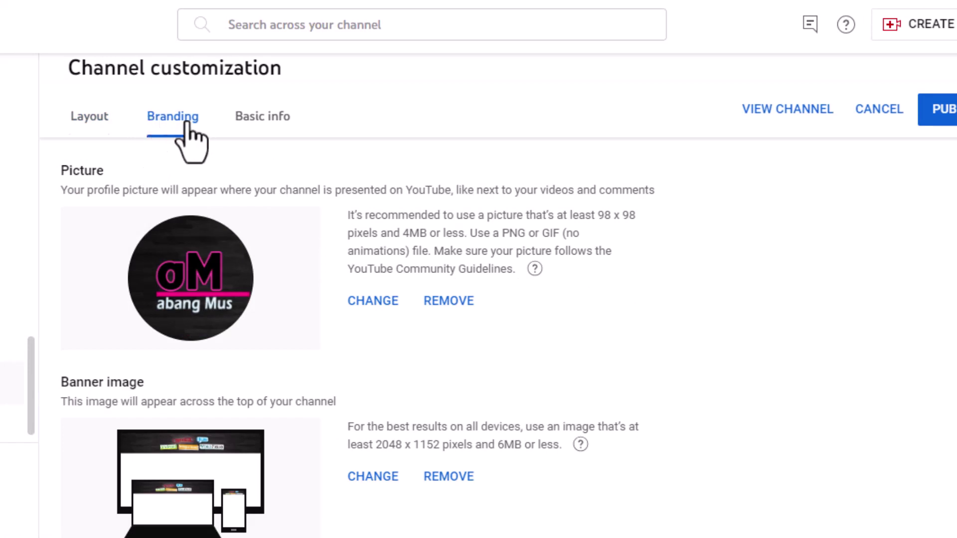
double_click(62, 171)
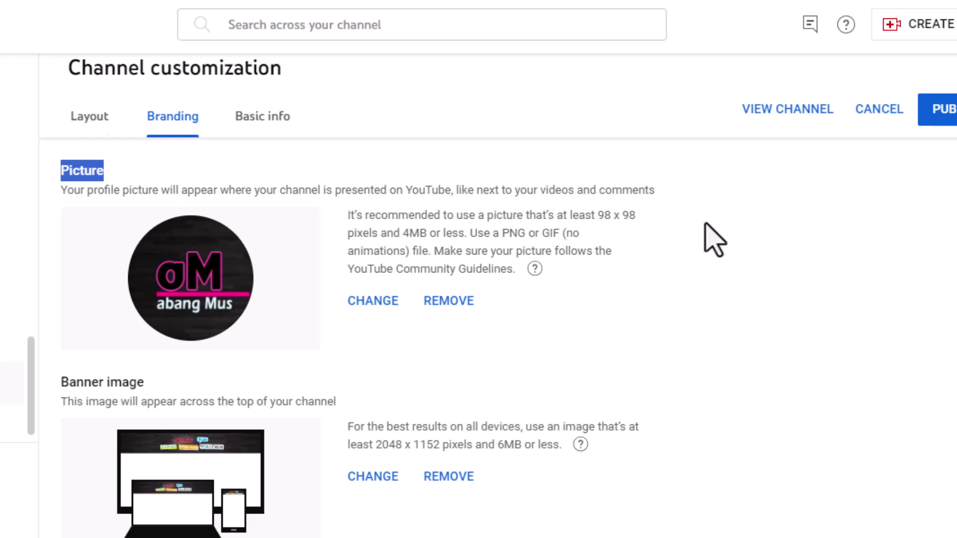
drag(347, 233, 379, 233)
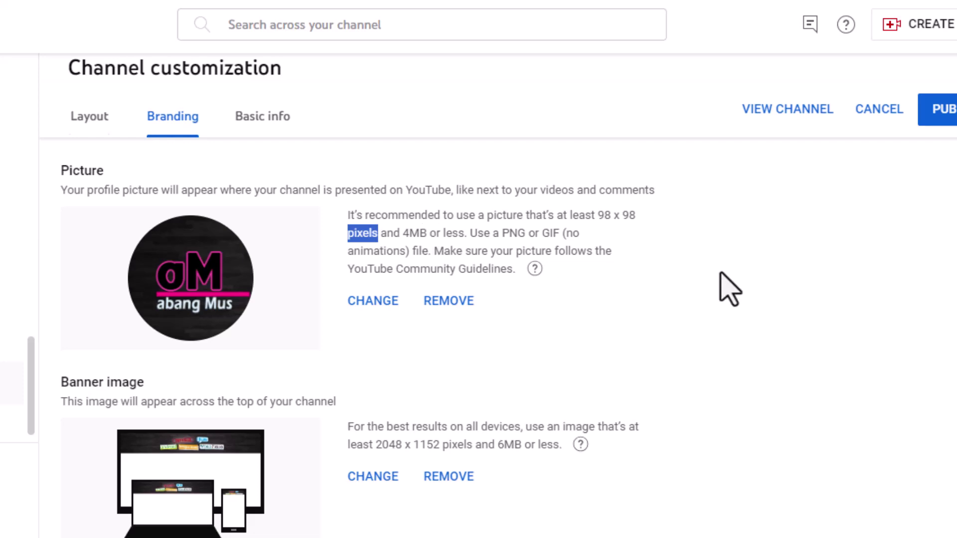
scroll(474, 314, down, 3)
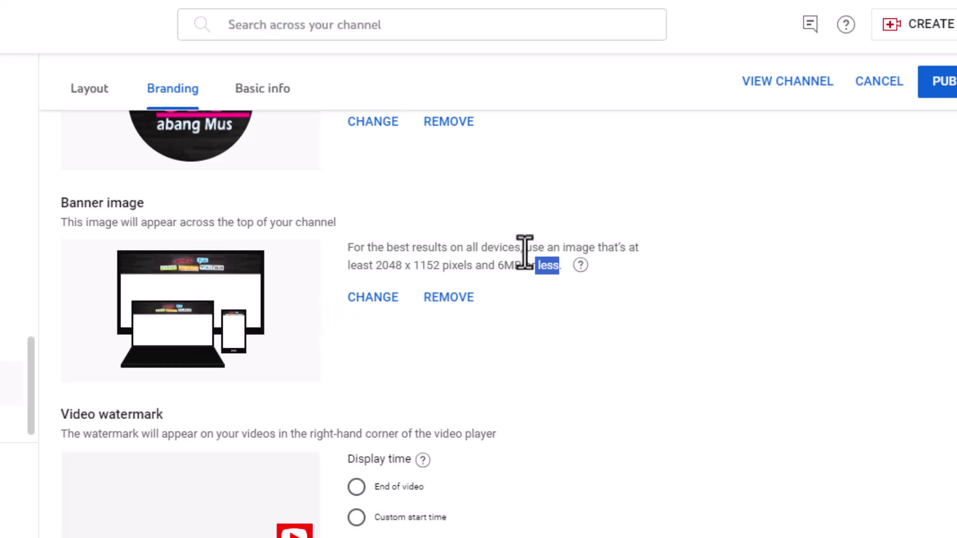
scroll(549, 255, down, 2)
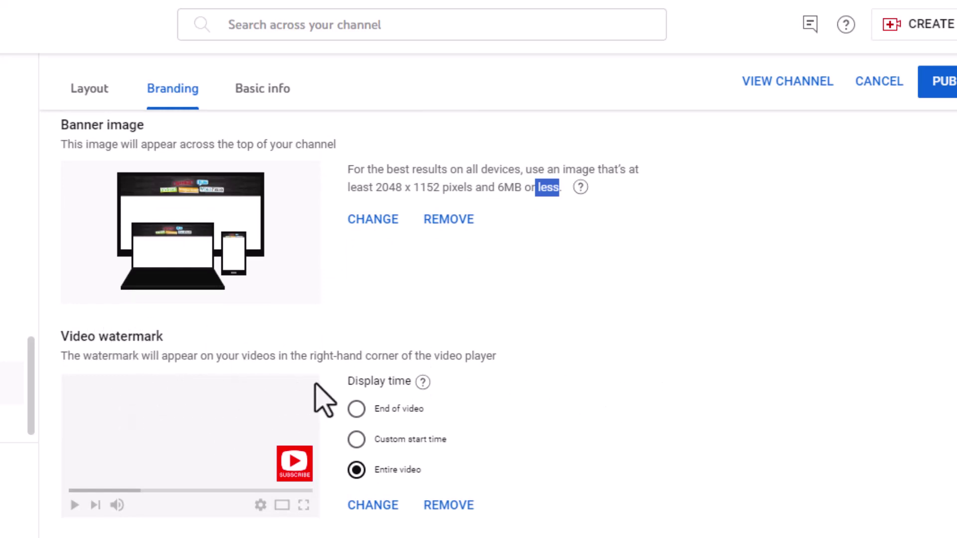
mouse_move(422, 383)
scroll(623, 336, up, 5)
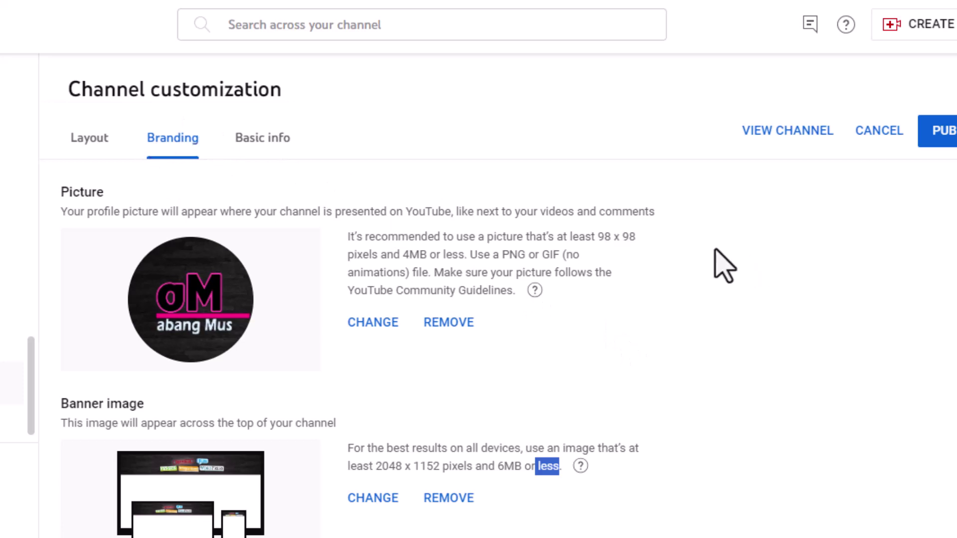
Review the channel's basic info, covering the name, handle, description, channel and custom URLs, external links and contact info.
click(263, 139)
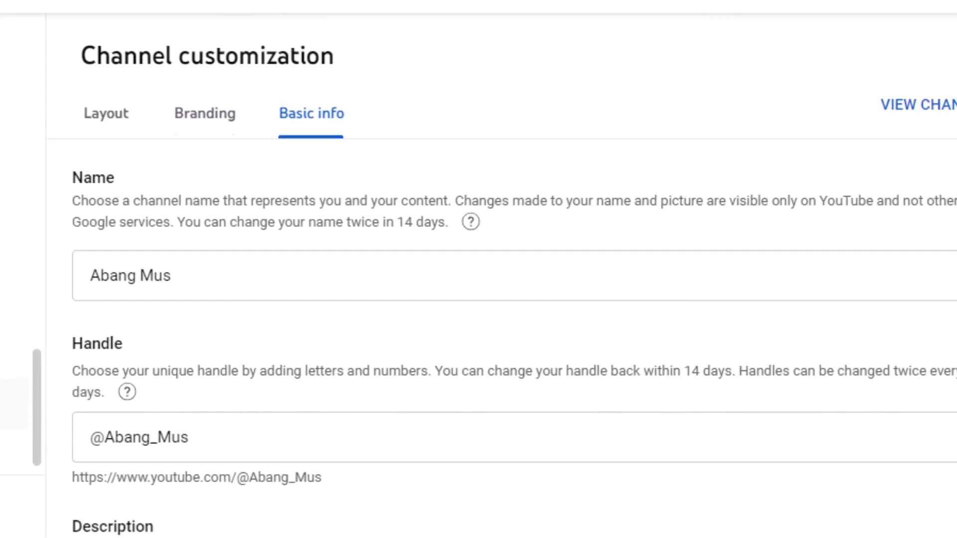
scroll(613, 235, down, 2)
scroll(460, 240, up, 2)
scroll(209, 285, down, 2)
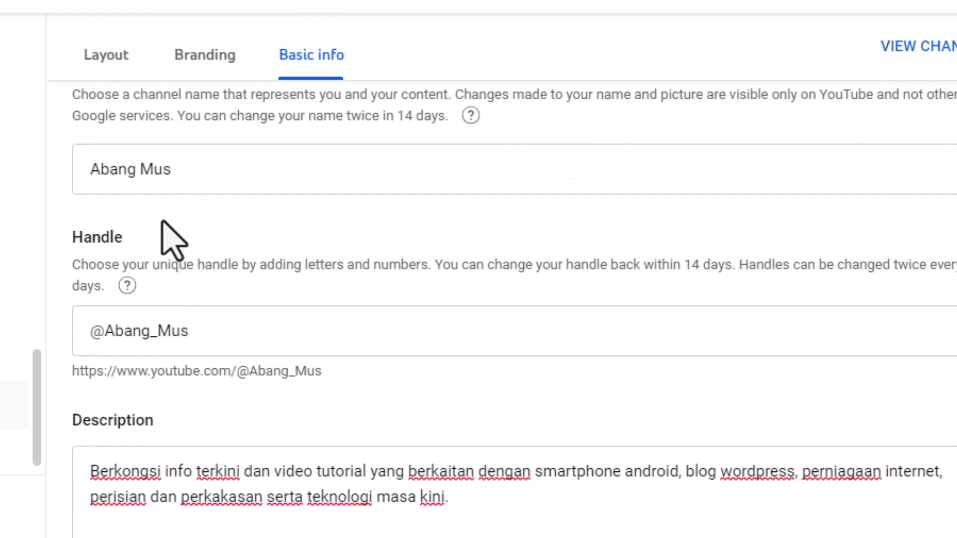
drag(70, 338, 432, 319)
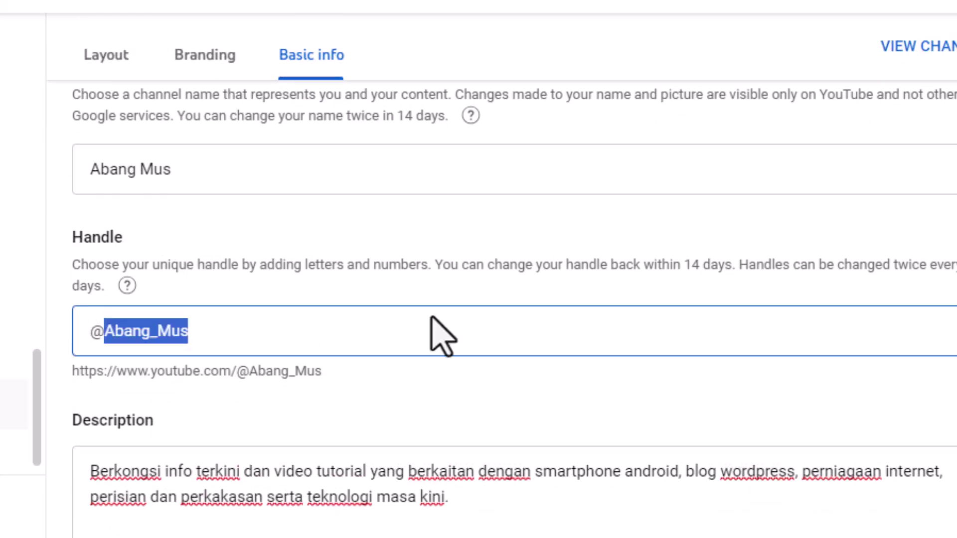
scroll(431, 320, down, 6)
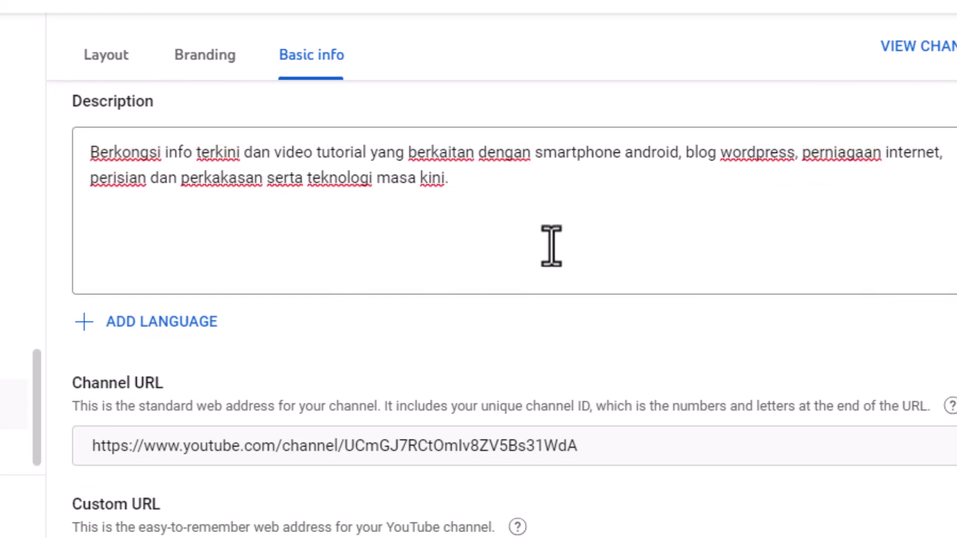
scroll(514, 309, down, 2)
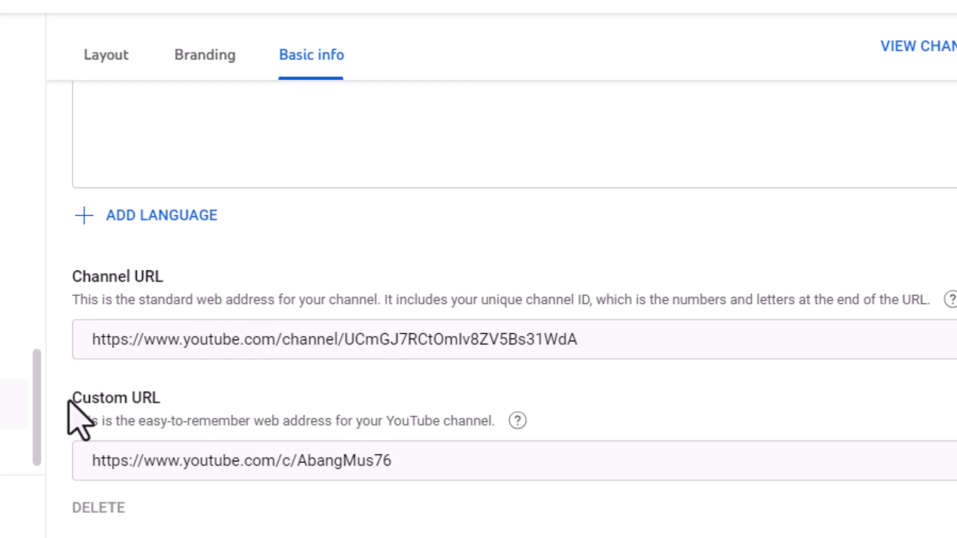
scroll(460, 396, down, 6)
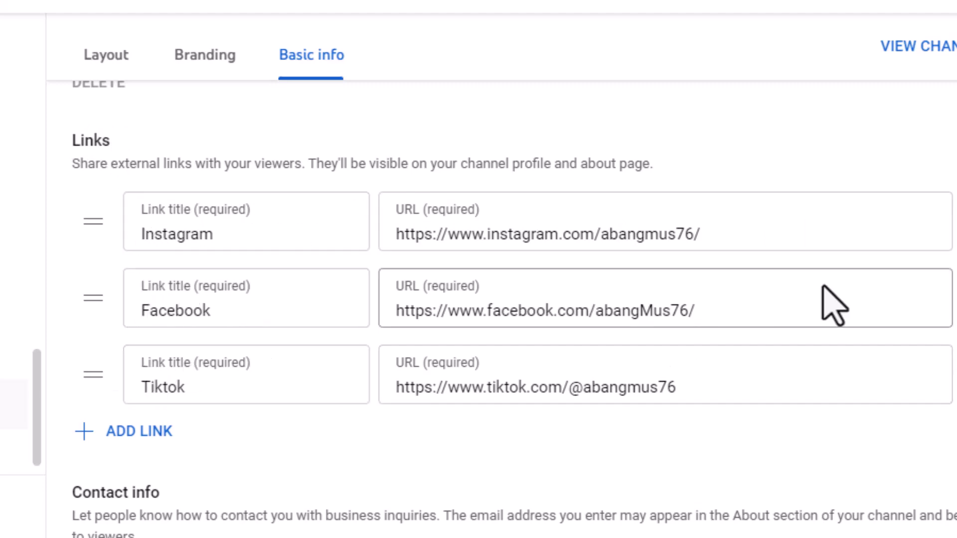
scroll(870, 259, down, 1)
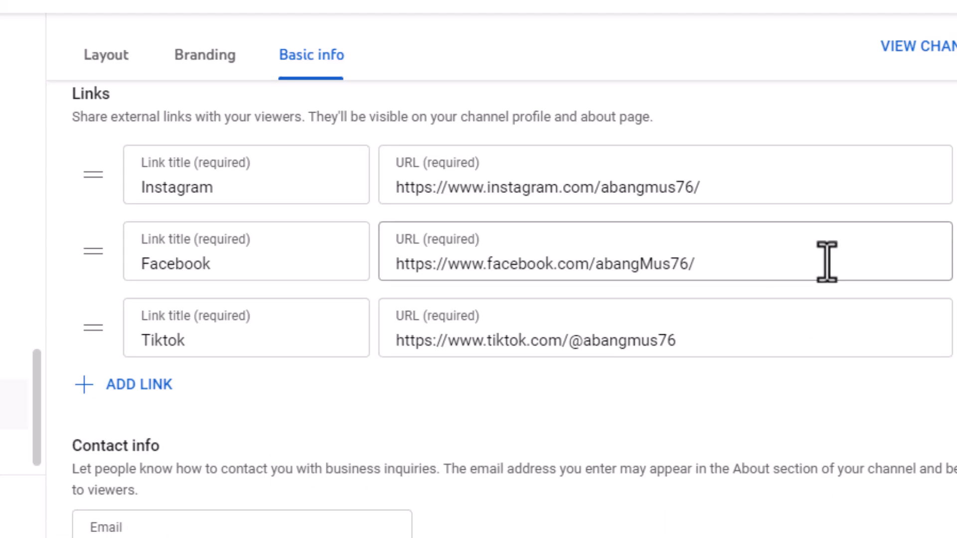
scroll(827, 261, up, 10)
scroll(827, 261, up, 5)
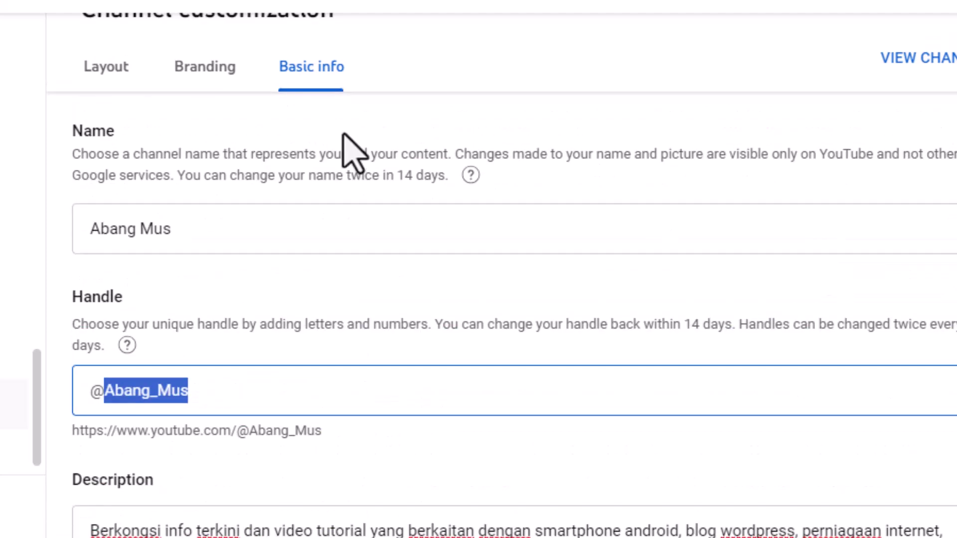
Return to the channel's layout settings, publish the changes, and check the video spotlight and featured sections.
click(116, 79)
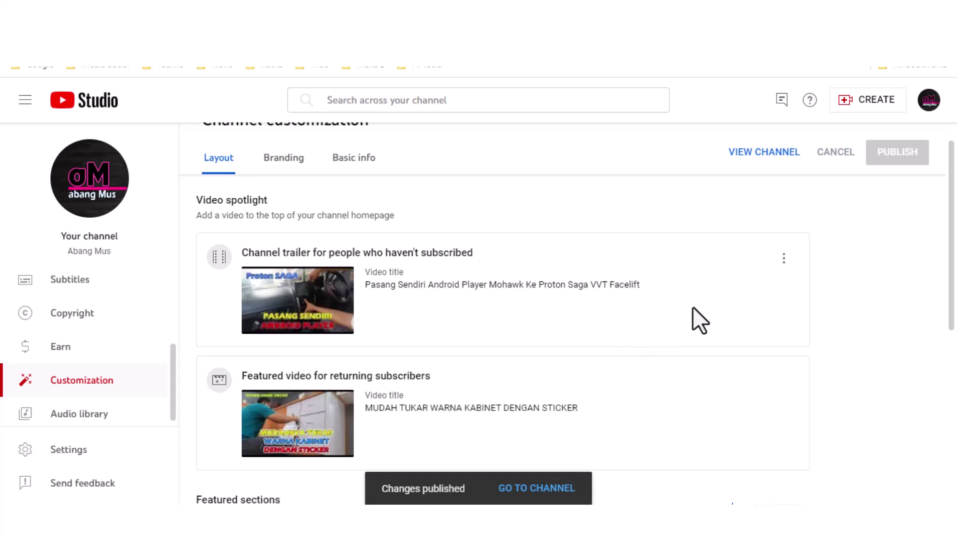
scroll(612, 278, up, 1)
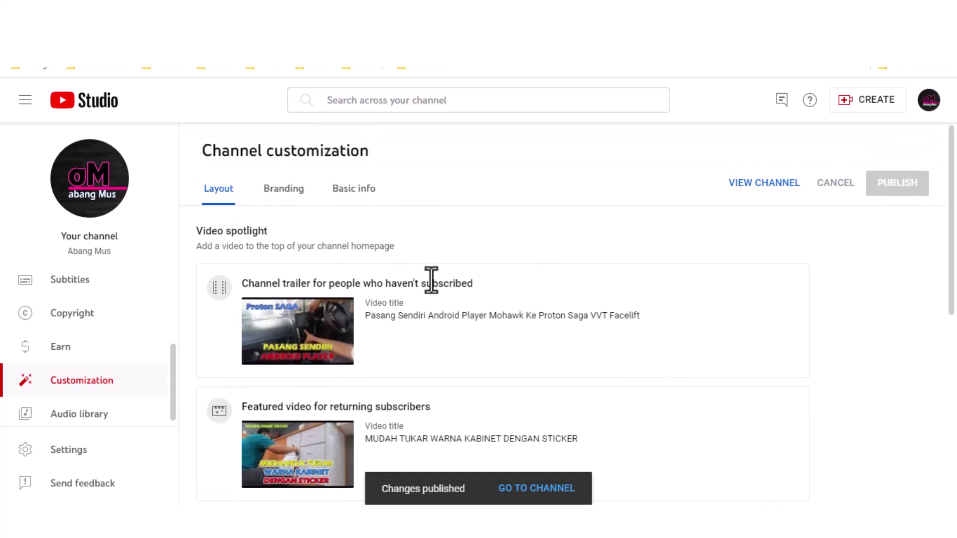
scroll(565, 317, down, 5)
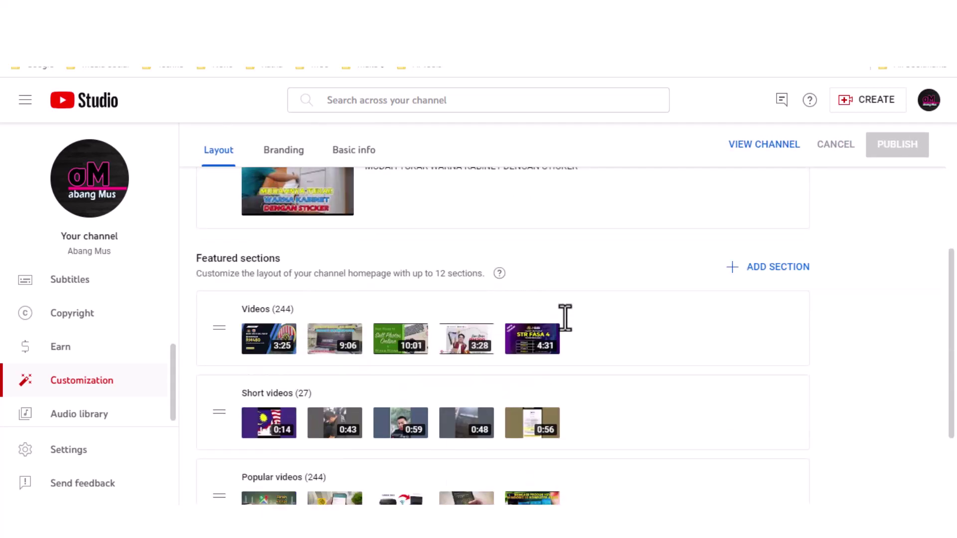
scroll(568, 316, up, 5)
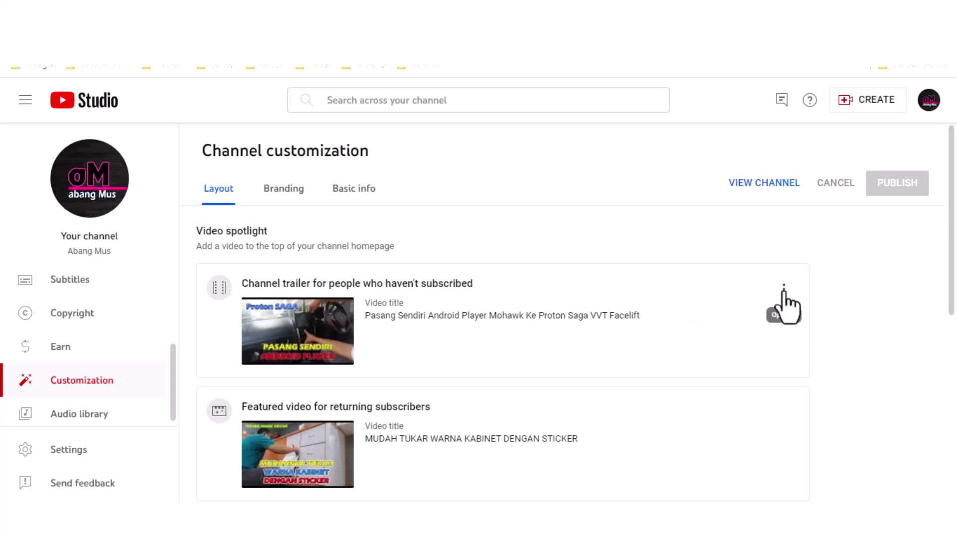
Check the change and remove options for the channel trailer and the featured video for returning subscribers.
click(784, 291)
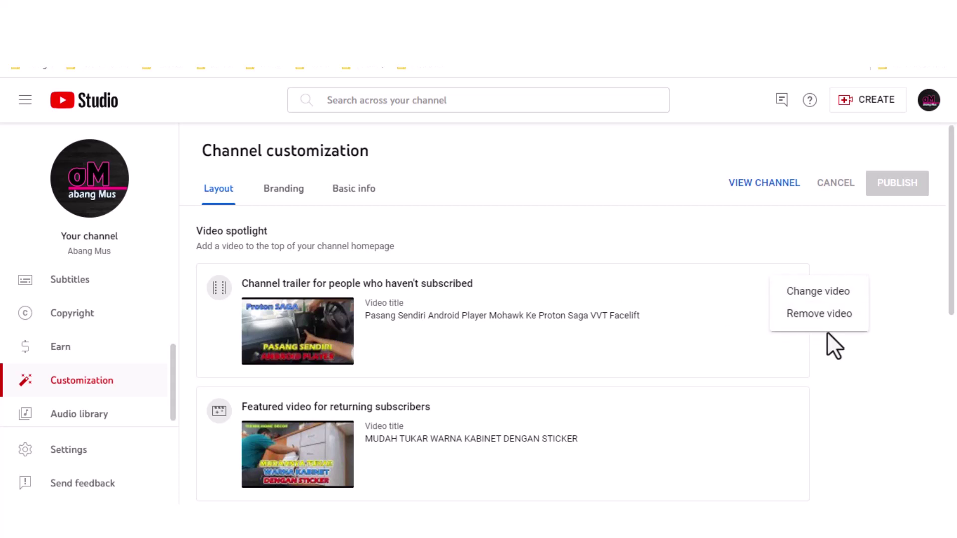
click(867, 373)
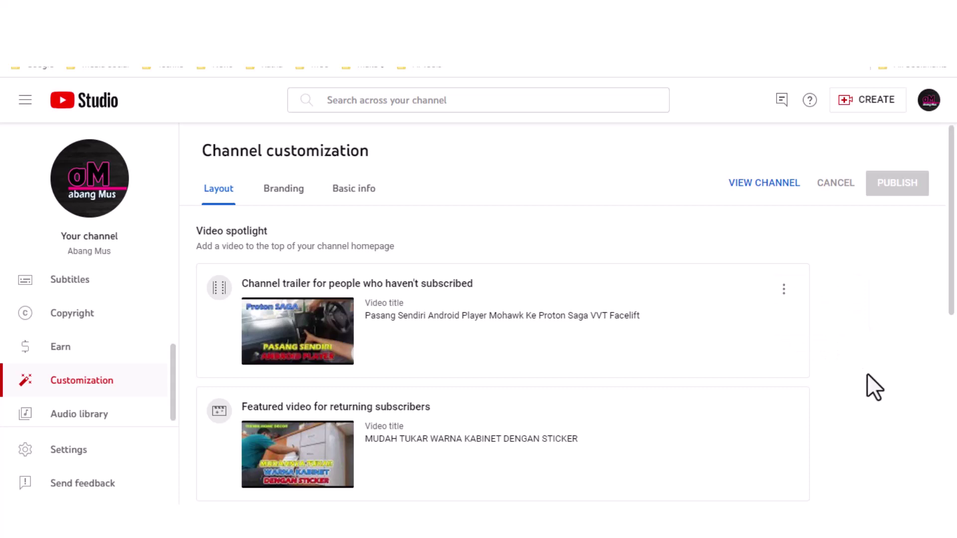
scroll(806, 406, down, 3)
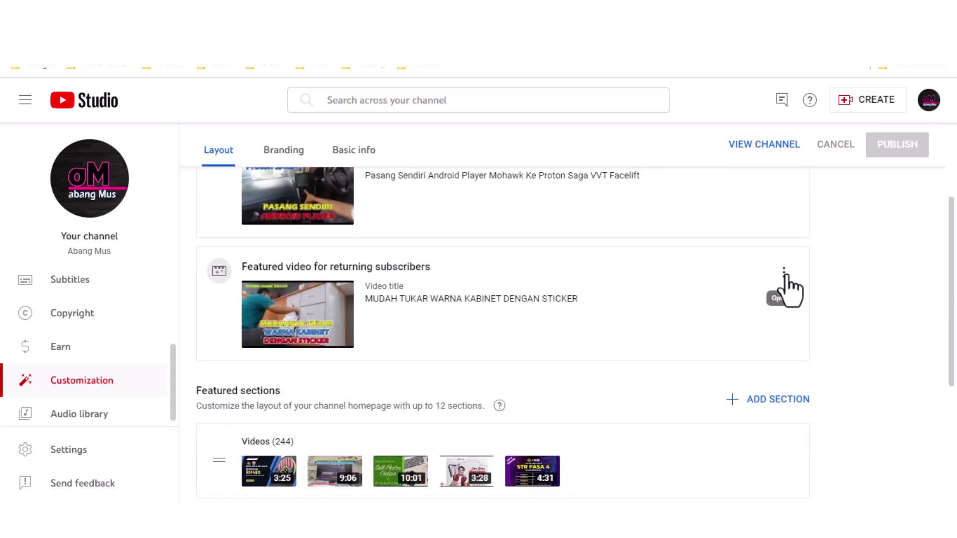
click(785, 277)
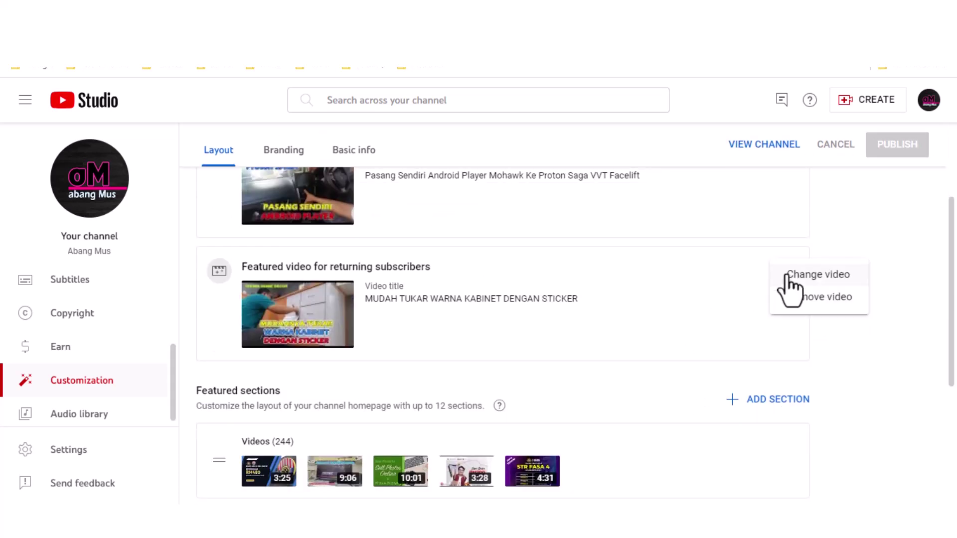
click(876, 327)
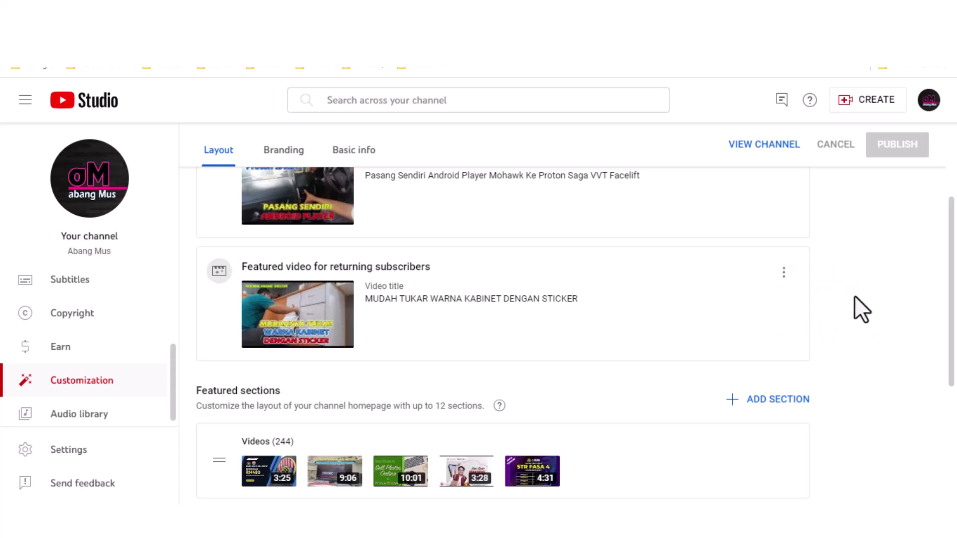
scroll(854, 297, up, 3)
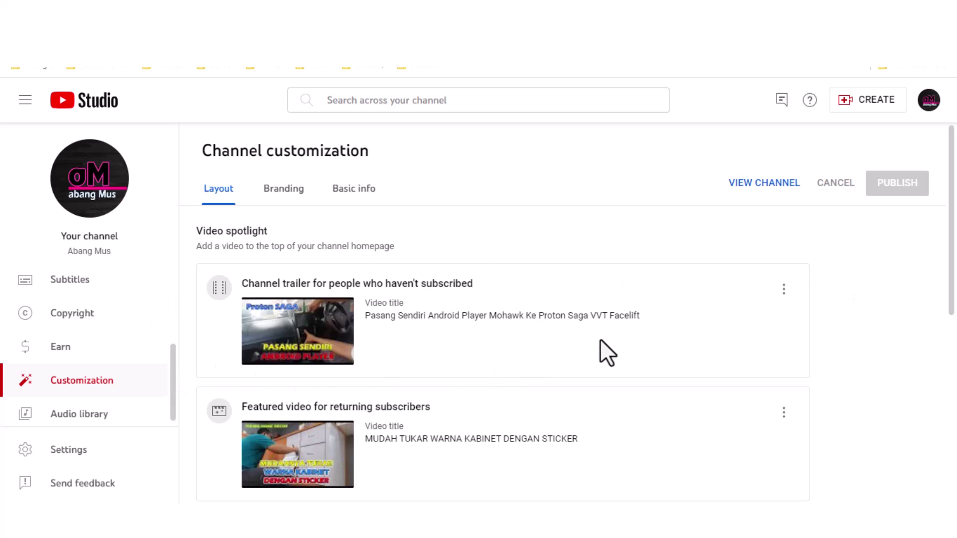
scroll(623, 341, down, 5)
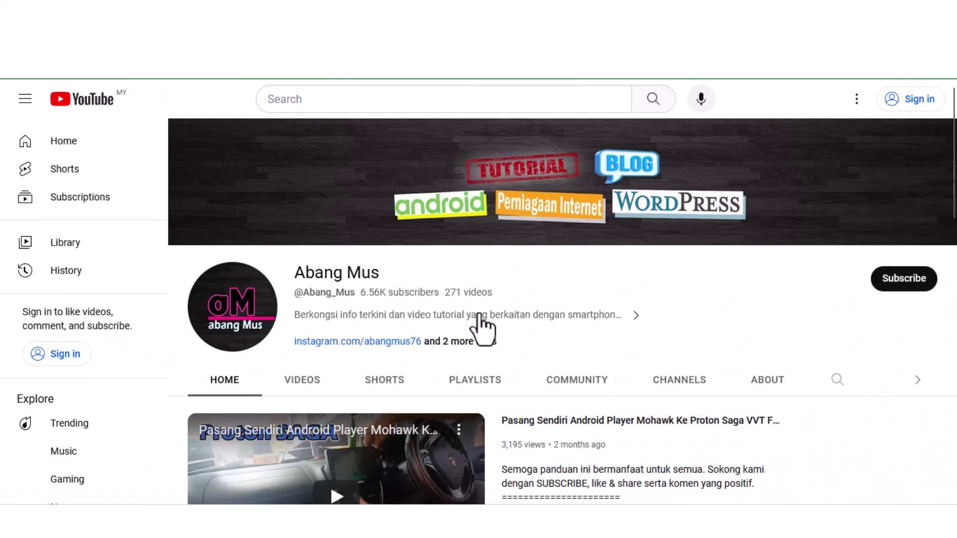
Examine the public channel homepage as a signed-out viewer, covering the banner, channel trailer, Videos, Shorts and Popular videos sections.
scroll(872, 433, down, 1)
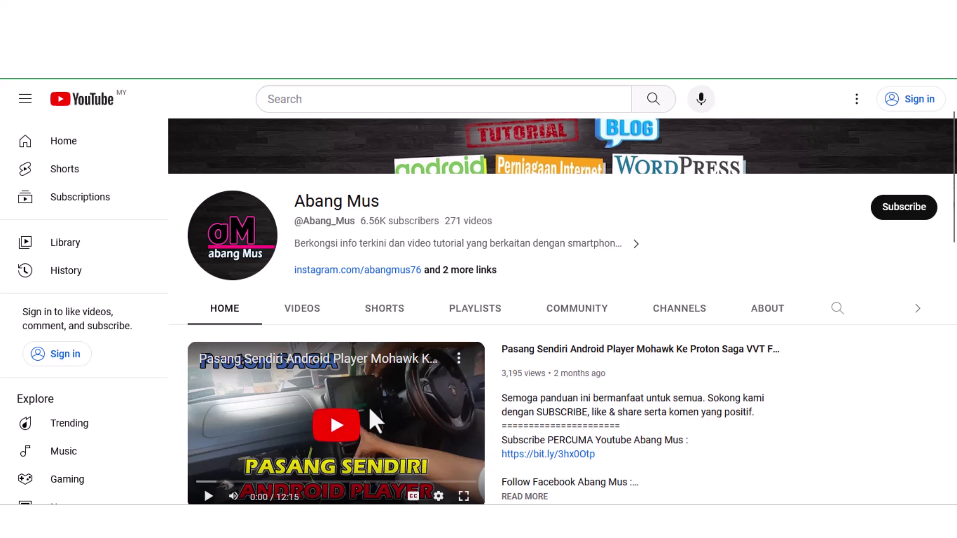
scroll(574, 402, down, 5)
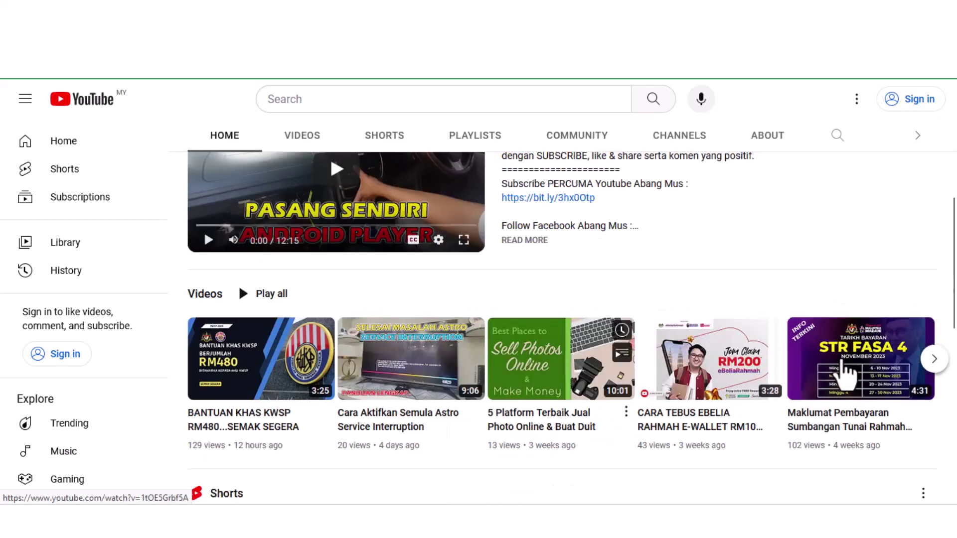
mouse_move(253, 362)
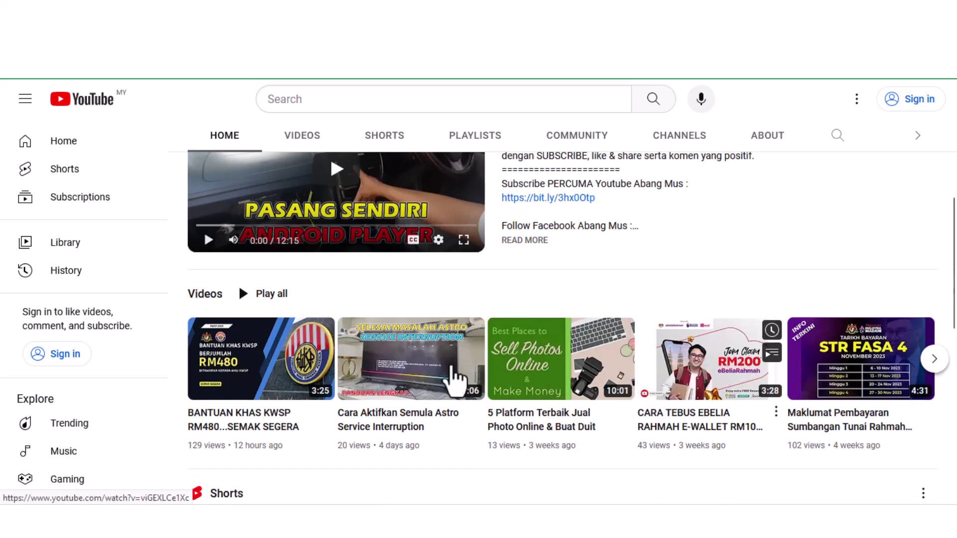
scroll(276, 383, down, 1)
scroll(275, 379, down, 2)
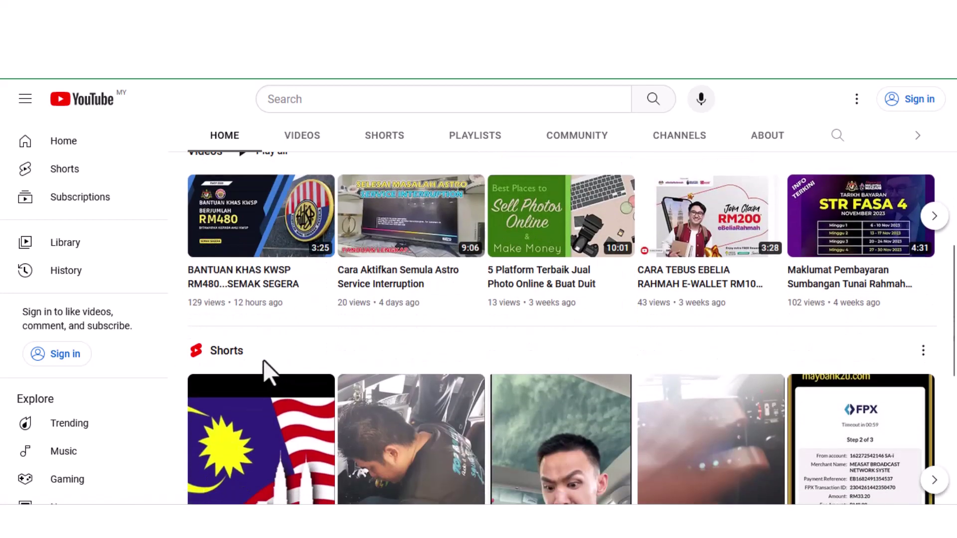
scroll(427, 381, down, 6)
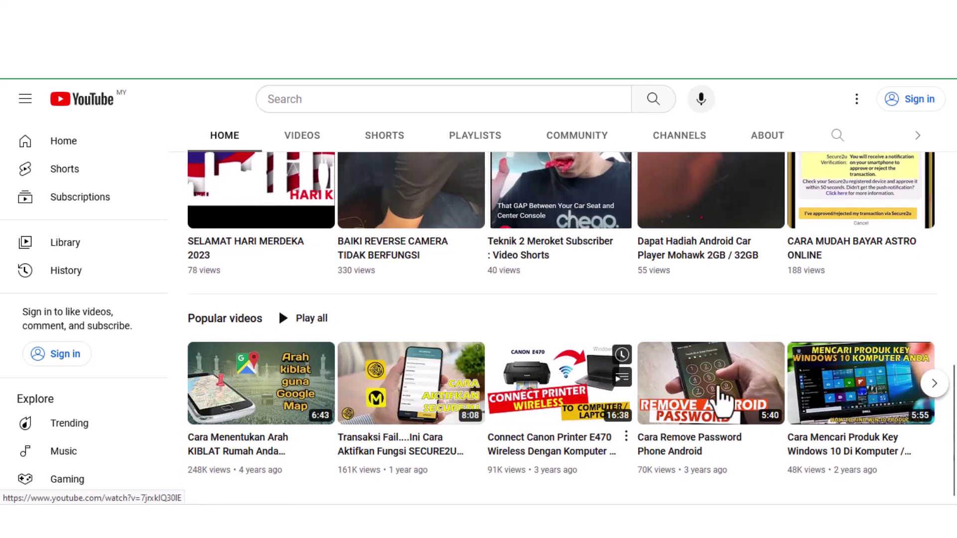
scroll(399, 389, up, 5)
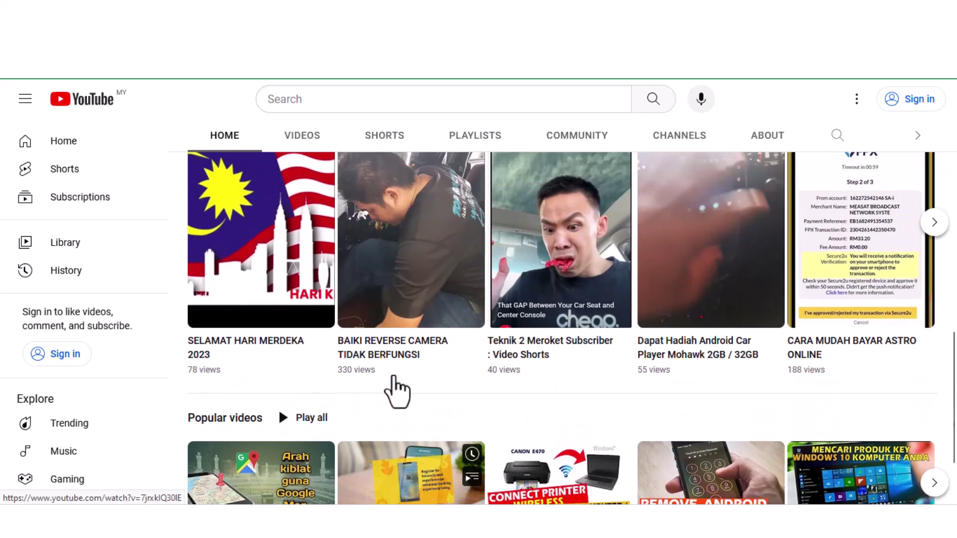
scroll(421, 376, up, 7)
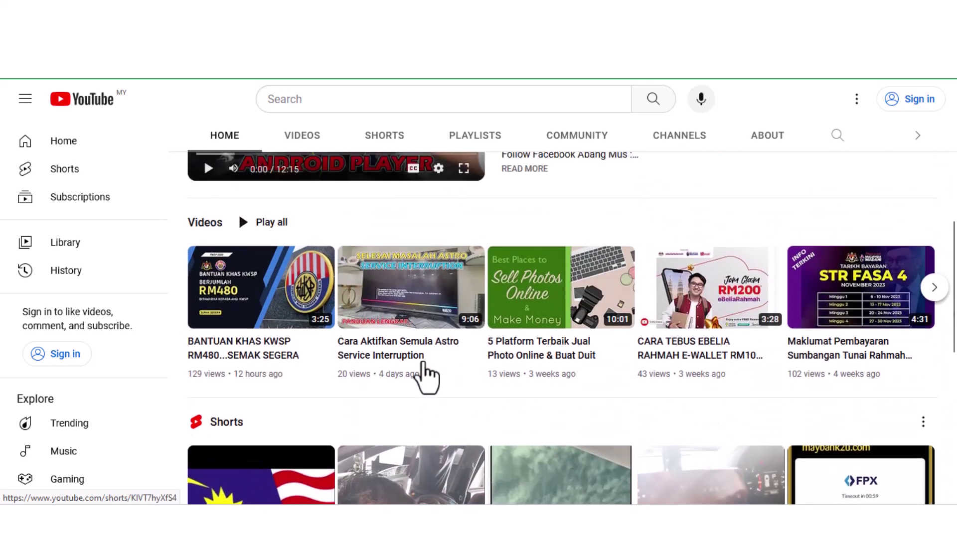
scroll(774, 331, up, 4)
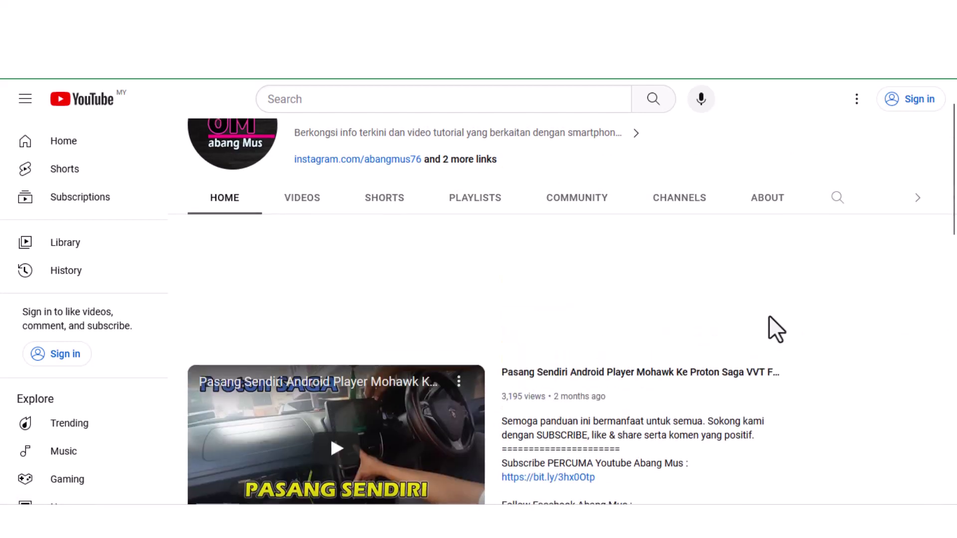
scroll(537, 293, up, 1)
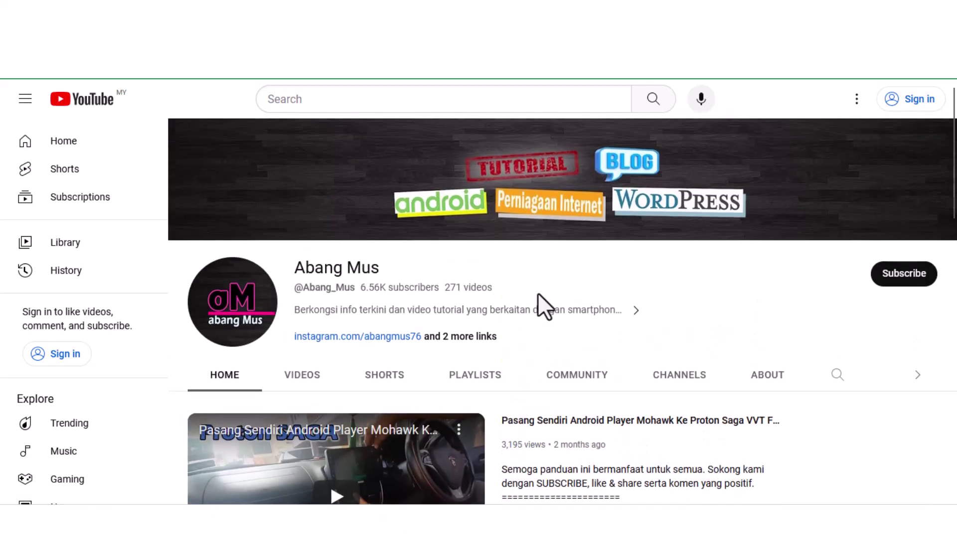